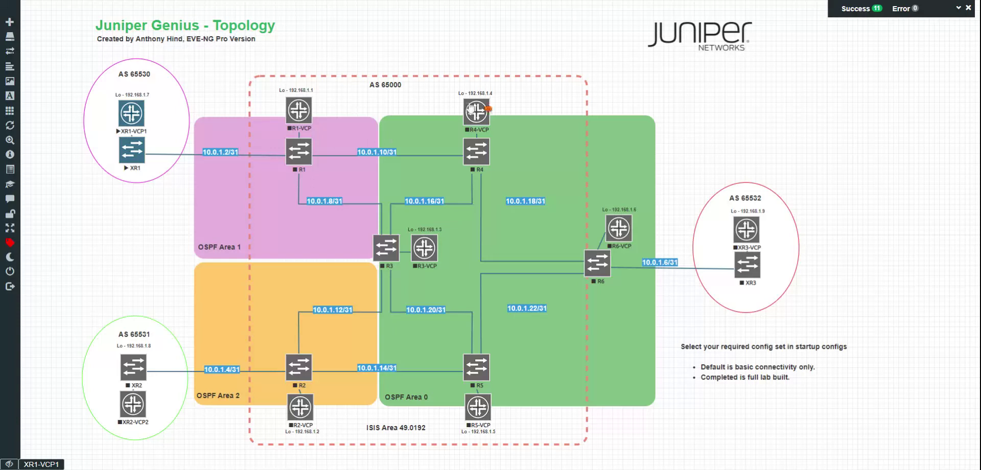
mouse_move(474, 154)
mouse_move(736, 237)
mouse_move(481, 107)
right_click(301, 108)
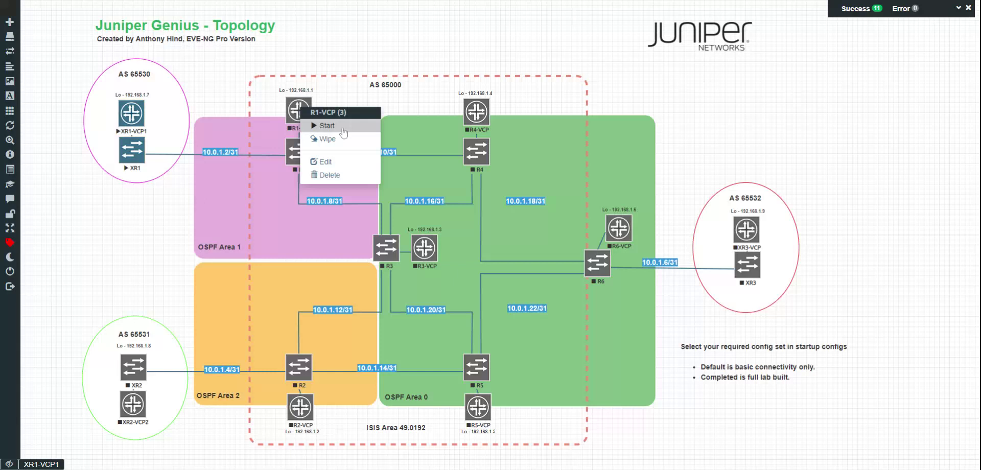
left_click(346, 54)
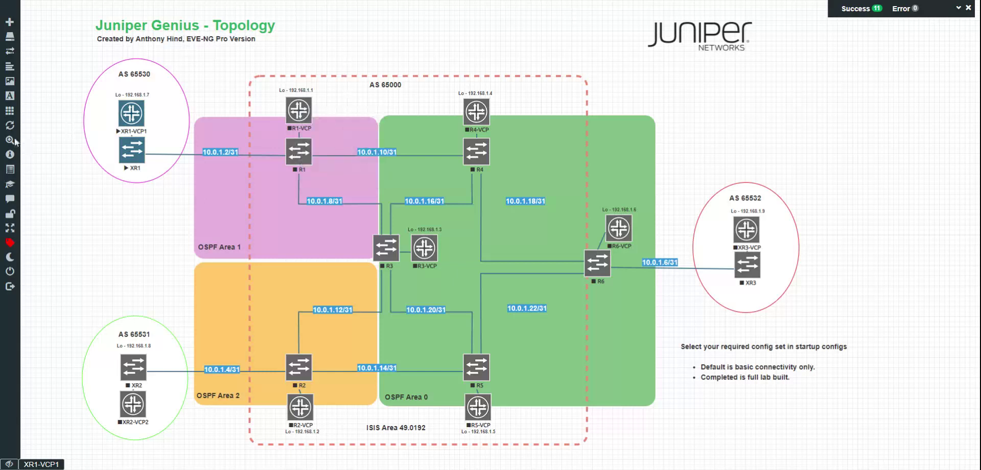
Examine the interface and loopback lines of R1-VCP's startup config in the Default config set, and close the startup configs
mouse_move(31, 72)
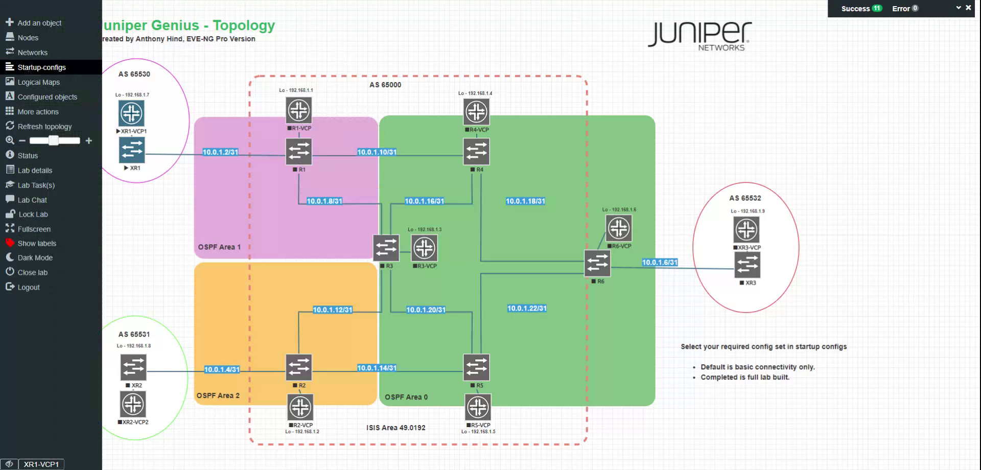
left_click(30, 72)
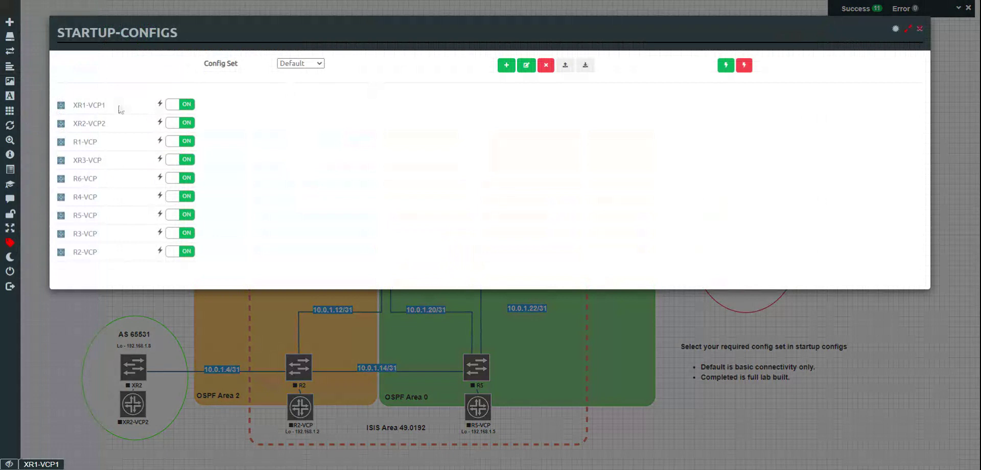
left_click(90, 147)
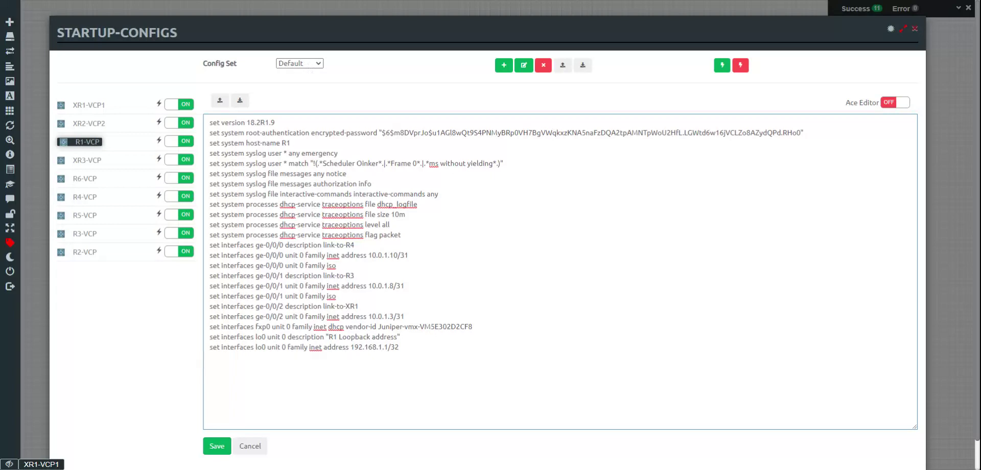
left_click_drag(210, 245, 399, 347)
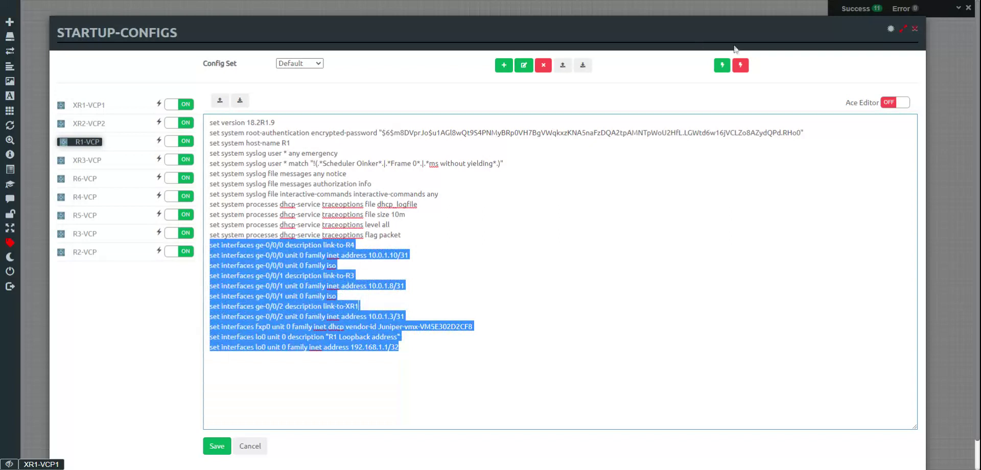
left_click(916, 29)
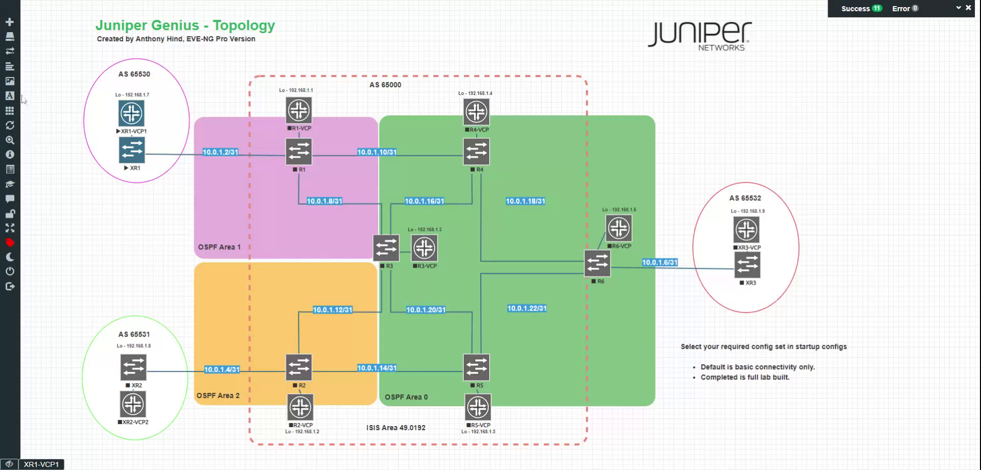
Switch the lab's startup config set to completed and open the R1-VCP configuration
mouse_move(25, 97)
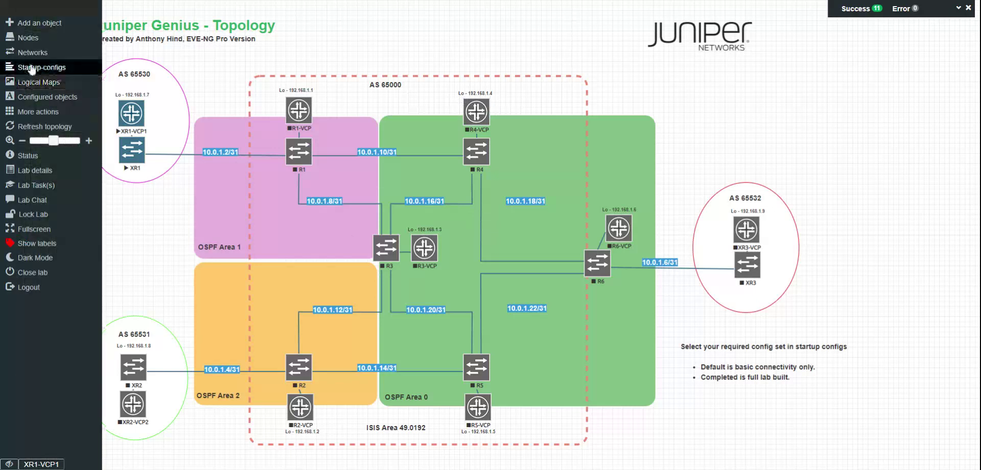
left_click(31, 69)
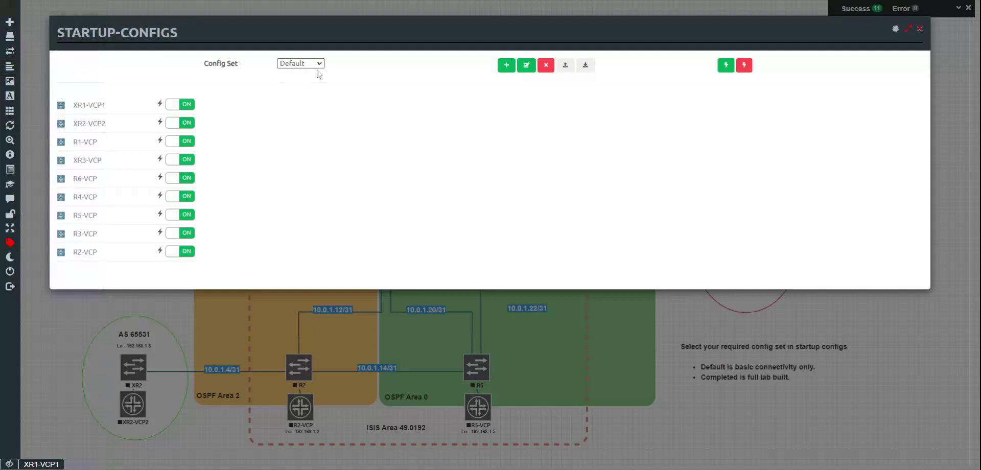
left_click(318, 83)
left_click(87, 143)
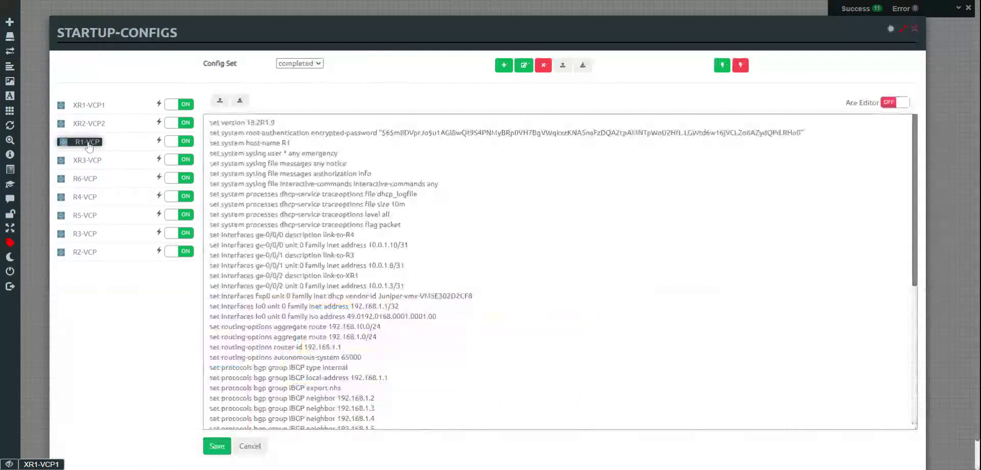
Compare R1-VCP's basic system and interface lines with the added loopback, routing and policy lines of the completed config
scroll(559, 271, "down", 5)
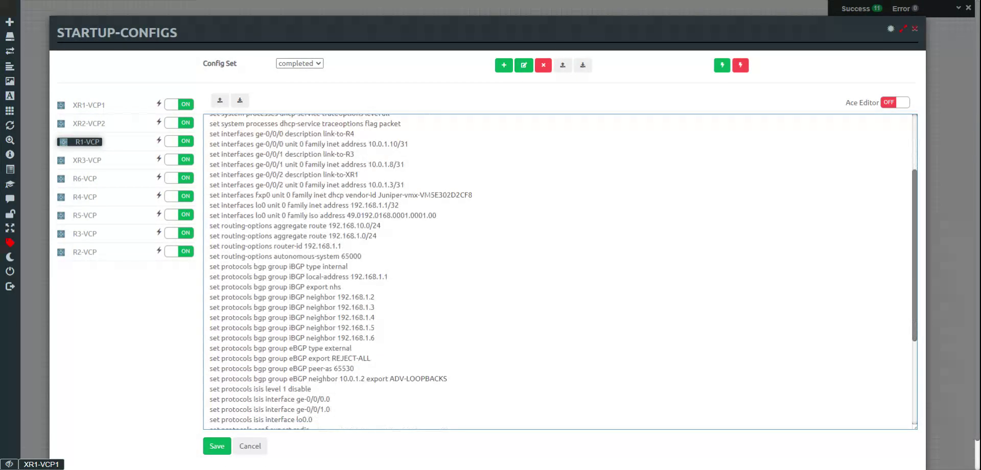
scroll(281, 87, "up", 3)
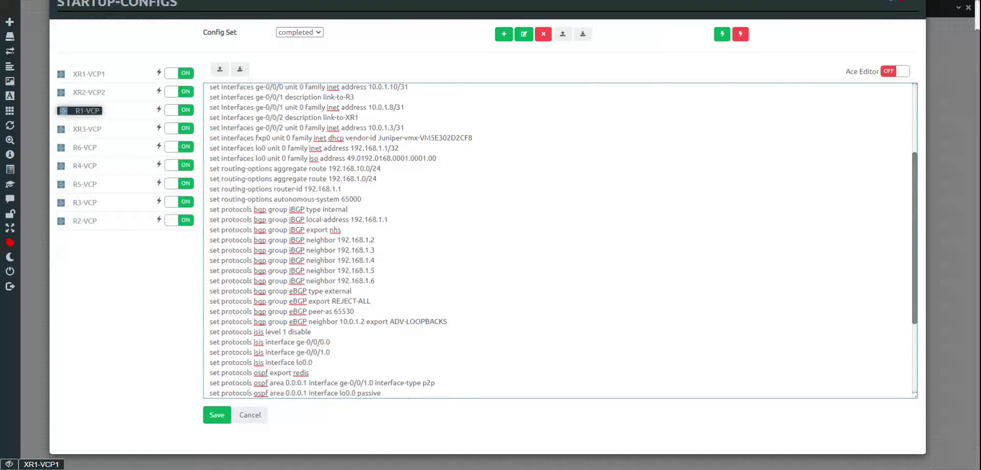
scroll(563, 241, "up", 1)
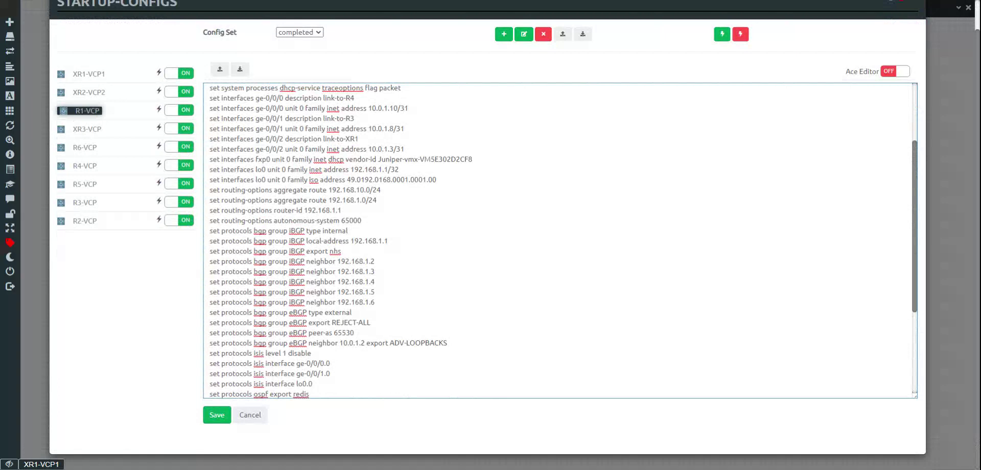
left_click_drag(476, 159, 210, 90)
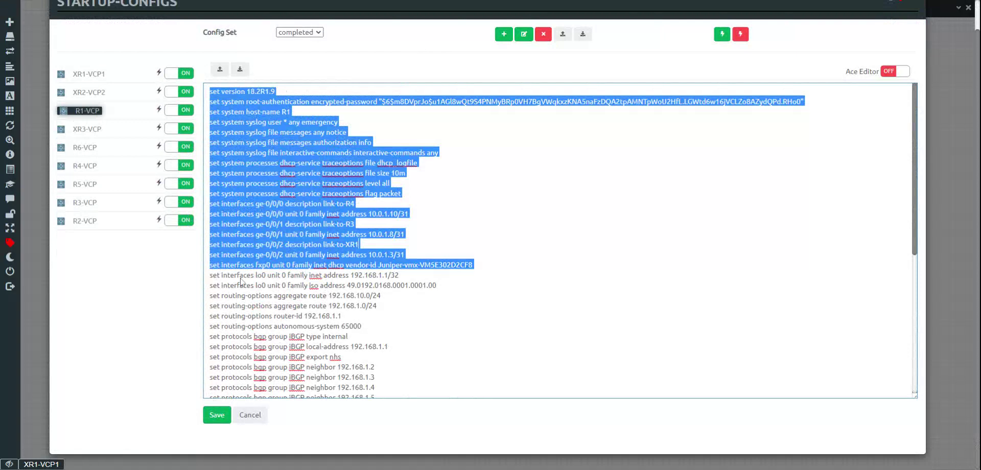
left_click(211, 278)
left_click_drag(210, 275, 490, 444)
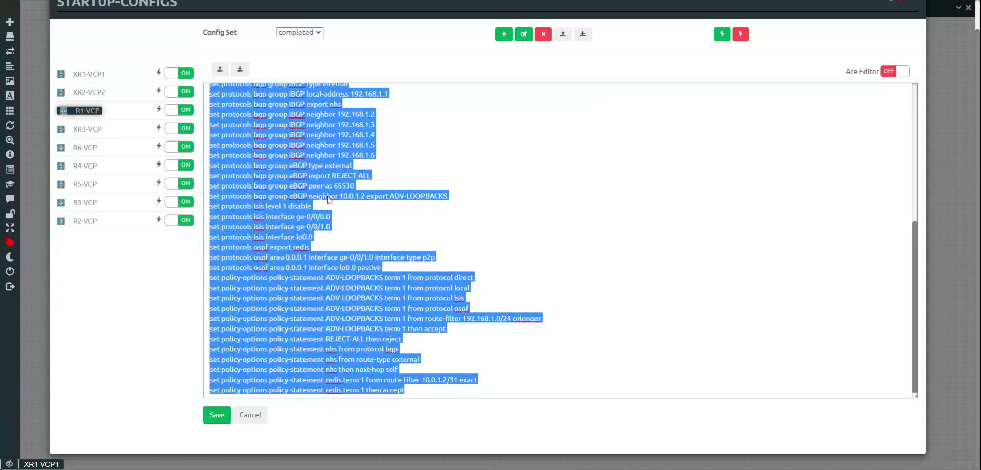
scroll(326, 167, "up", 2)
scroll(326, 167, "up", 3)
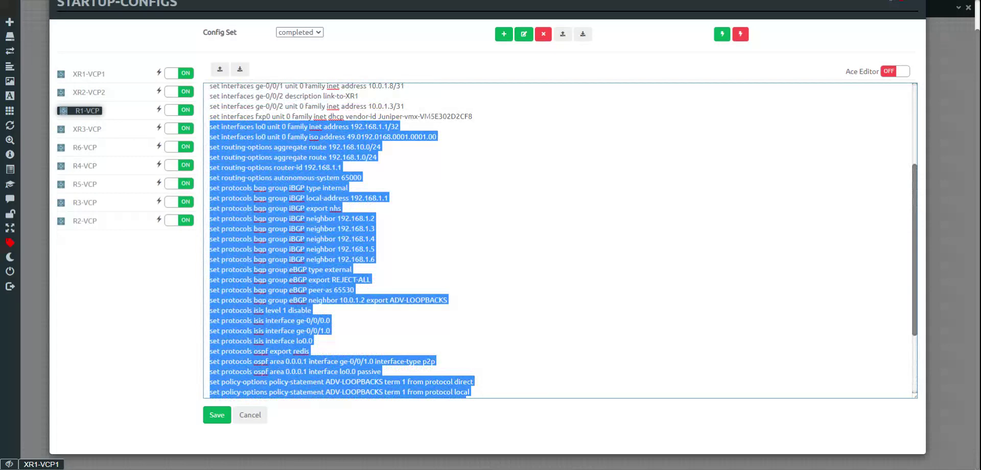
left_click(326, 167)
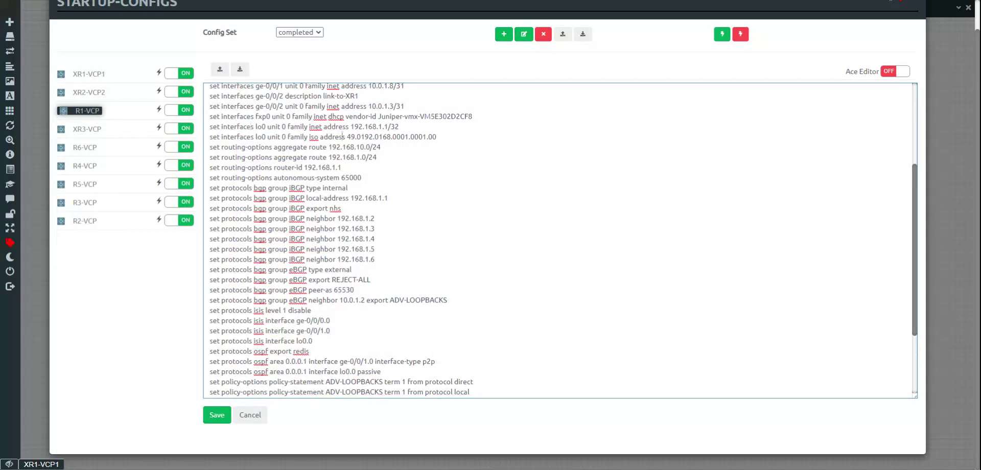
Examine R1-VCP's ISO address, iBGP and eBGP groups, IS-IS, OSPF and policy lines, and close the startup configs without saving
left_click_drag(343, 136, 436, 137)
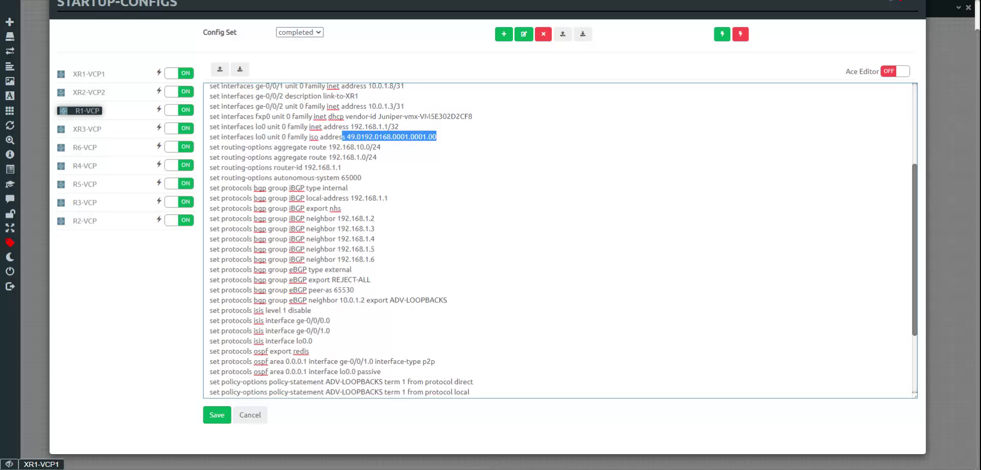
left_click_drag(284, 188, 376, 260)
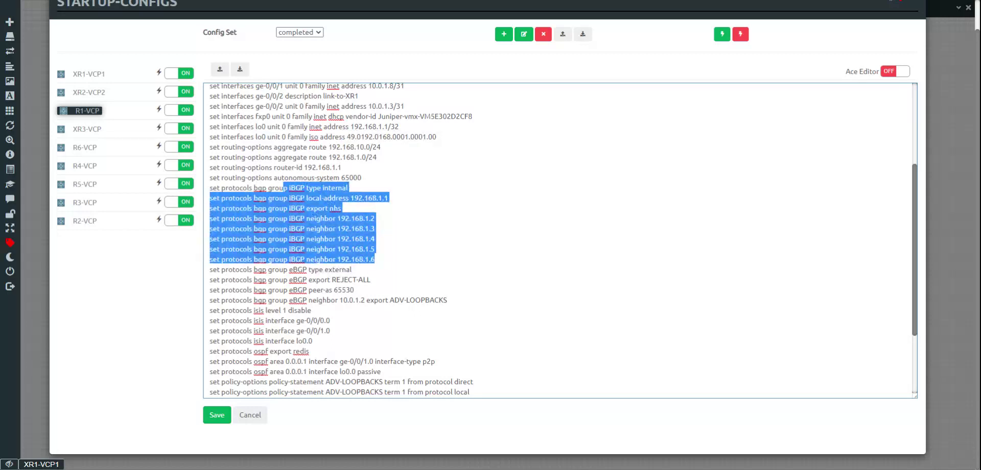
left_click_drag(221, 280, 311, 310)
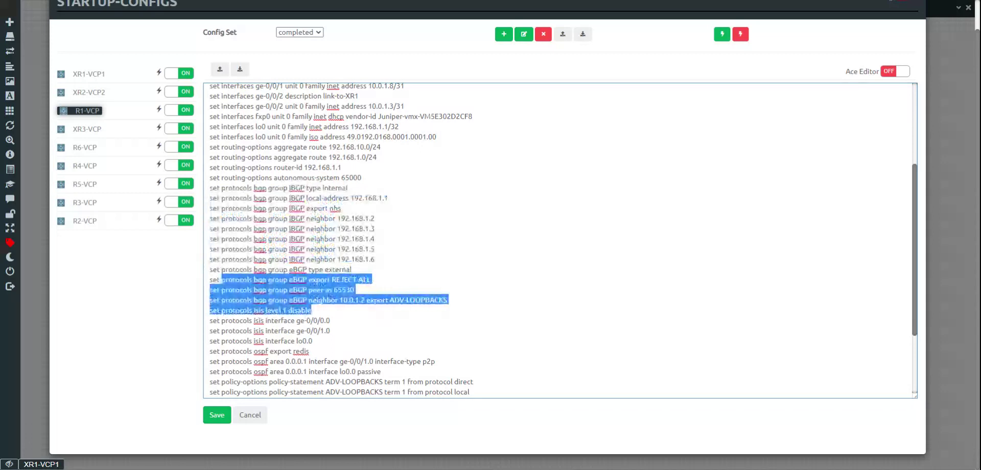
scroll(560, 240, "down", 2)
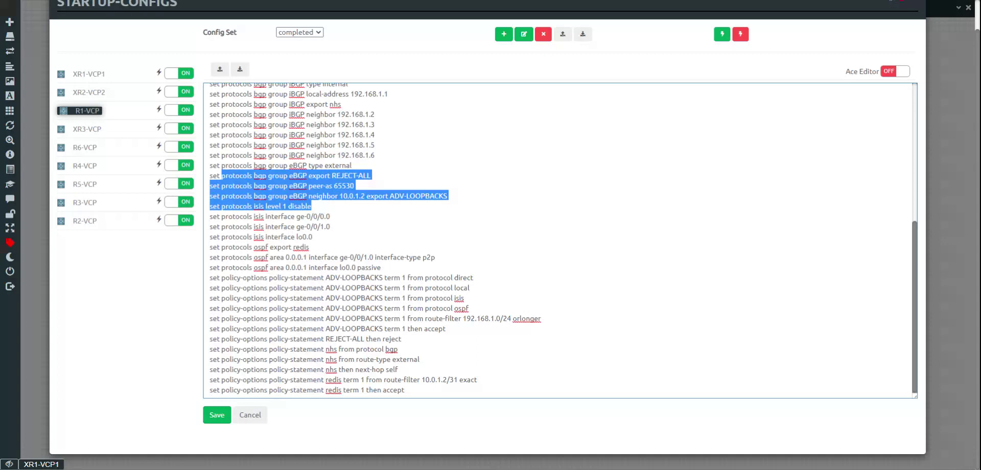
key("ctrl+Home")
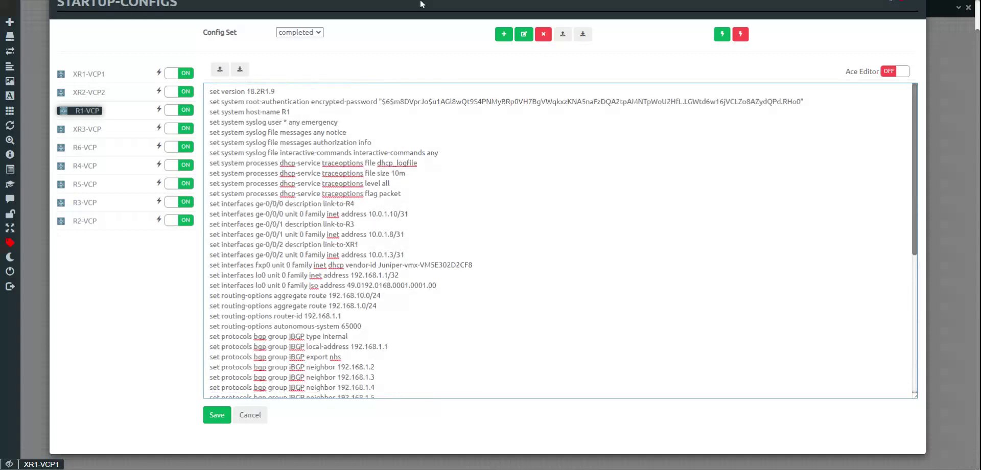
scroll(938, 83, "up", 1)
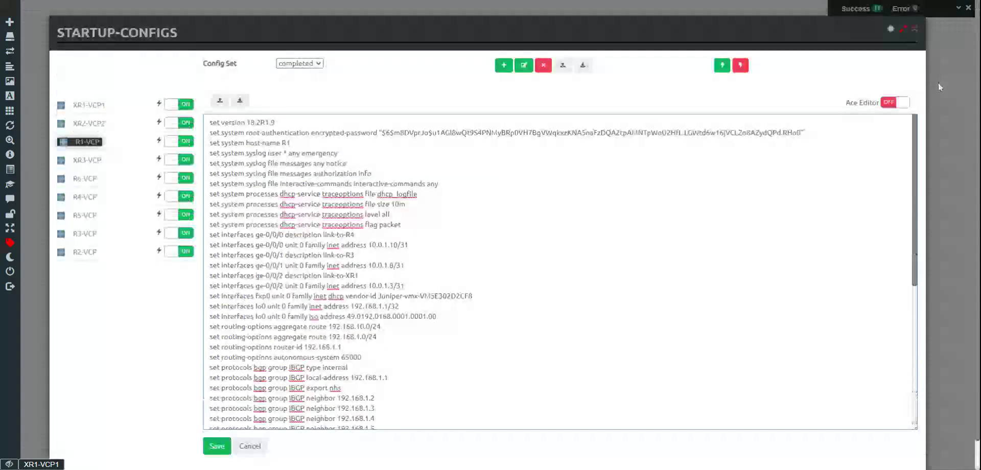
left_click(916, 29)
Enable startup configs for all nodes with the completed config set selected, and close the startup configs
mouse_move(8, 180)
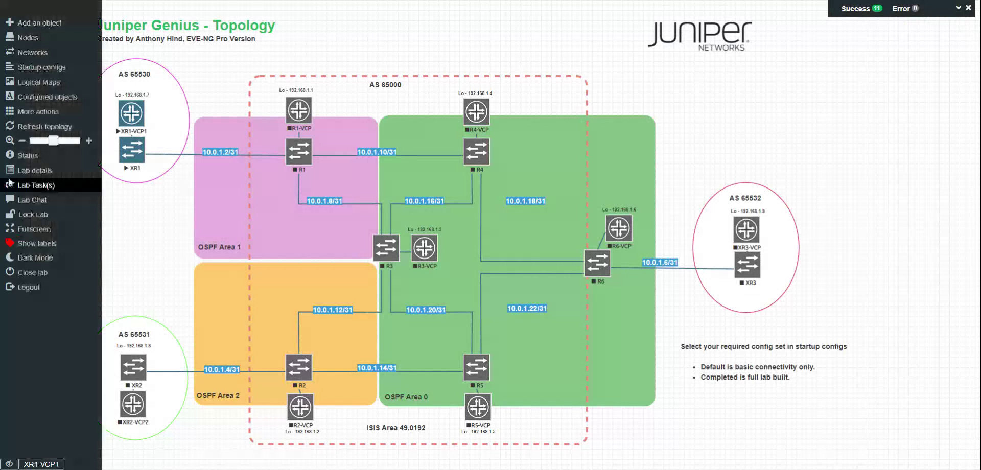
left_click(40, 71)
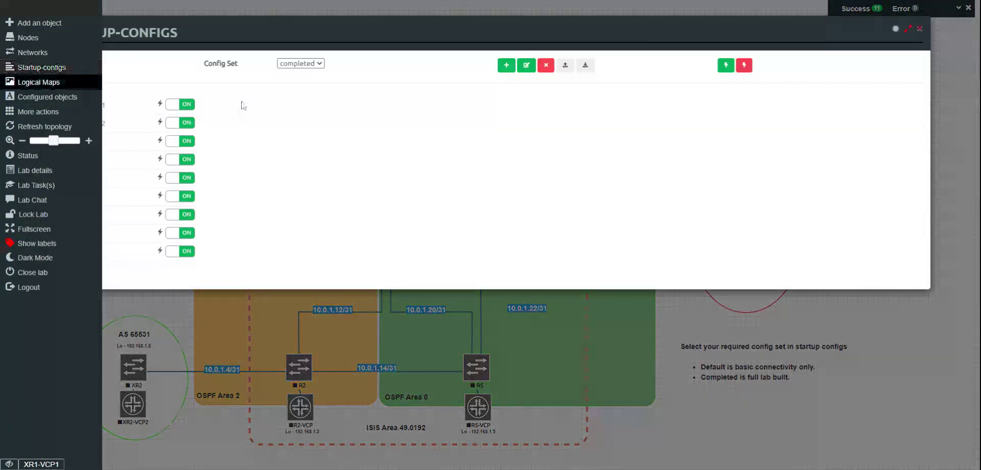
left_click(317, 72)
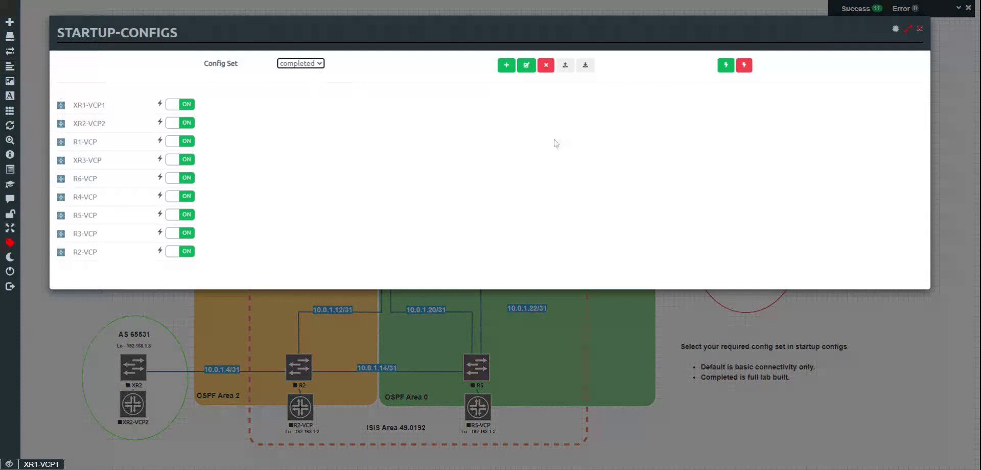
left_click(726, 67)
left_click(920, 30)
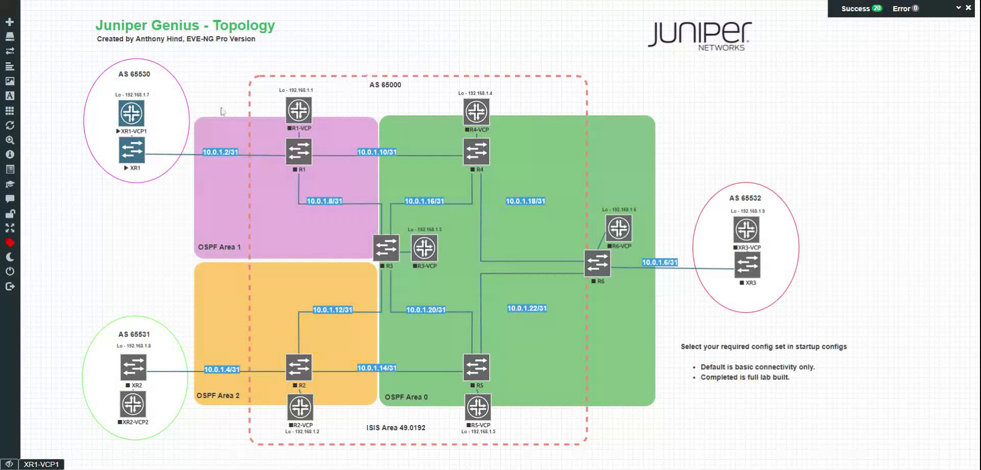
Open the XR1-VCP1 console, log in as root with the account password and start the Junos CLI
left_click(132, 115)
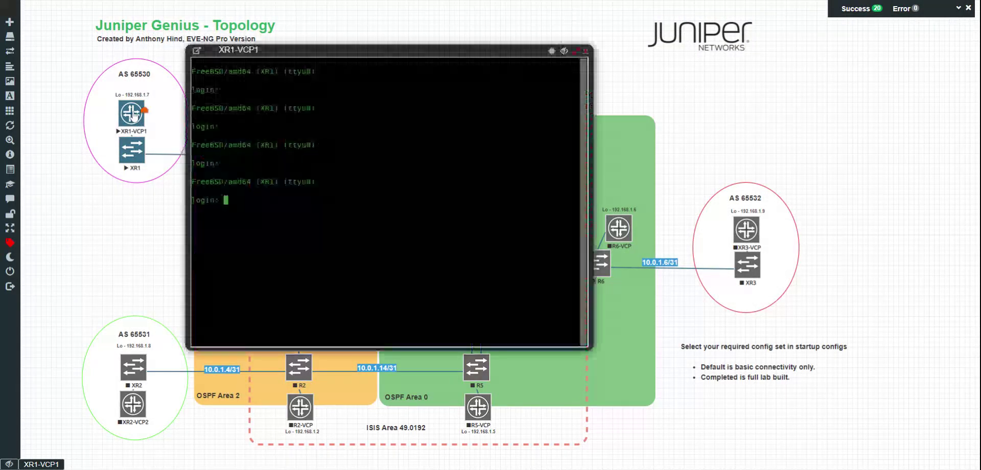
type("r")
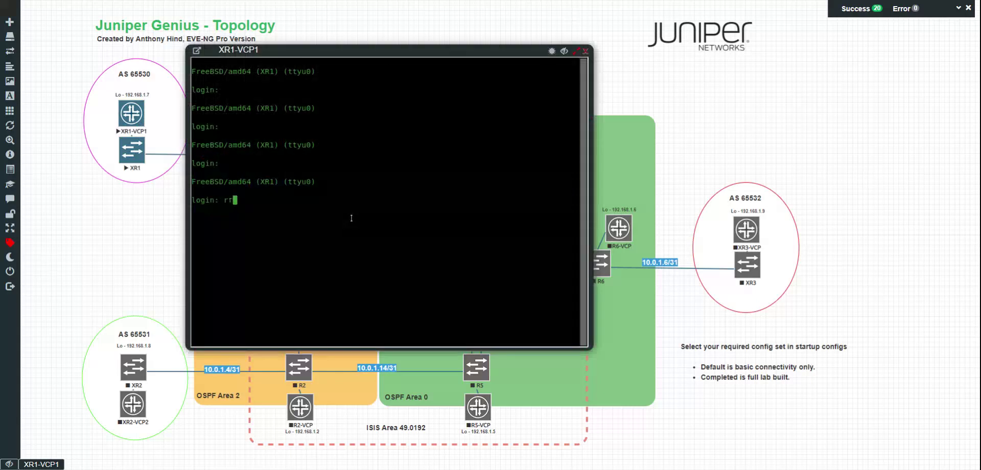
key("BackSpace")
type("oot")
key("Return")
key("Return")
type("cli")
key("Return")
Show XR1's protocols configuration and examine the eBGP group's peer AS and neighbor address against the topology
type("show configuration pr")
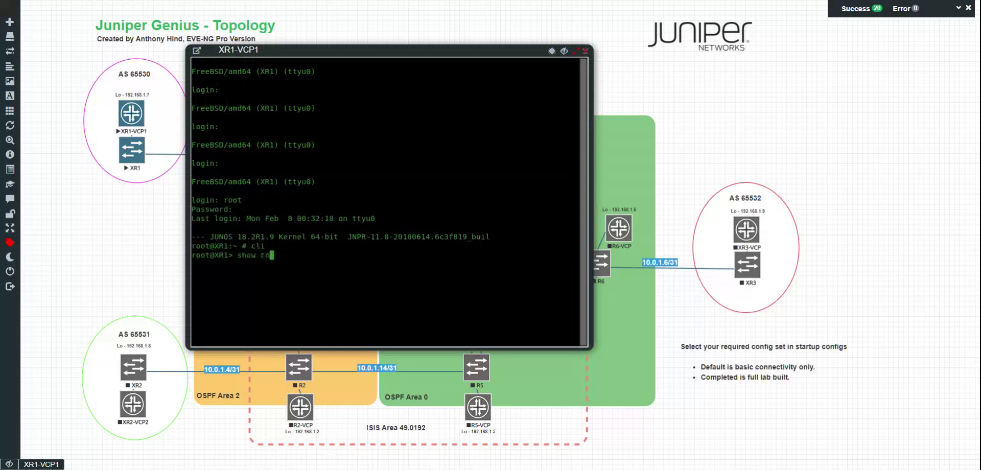
key("Tab")
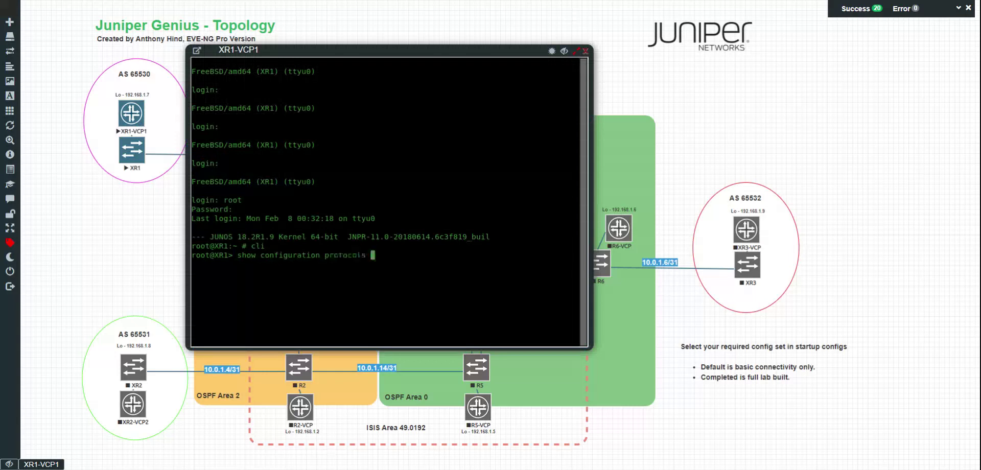
key("Return")
left_click_drag(197, 256, 325, 338)
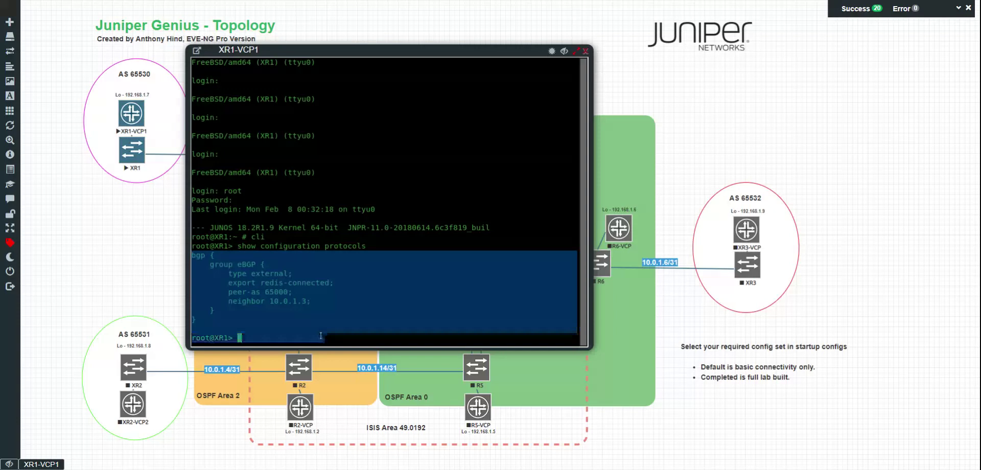
left_click_drag(330, 49, 509, 29)
left_click(126, 123)
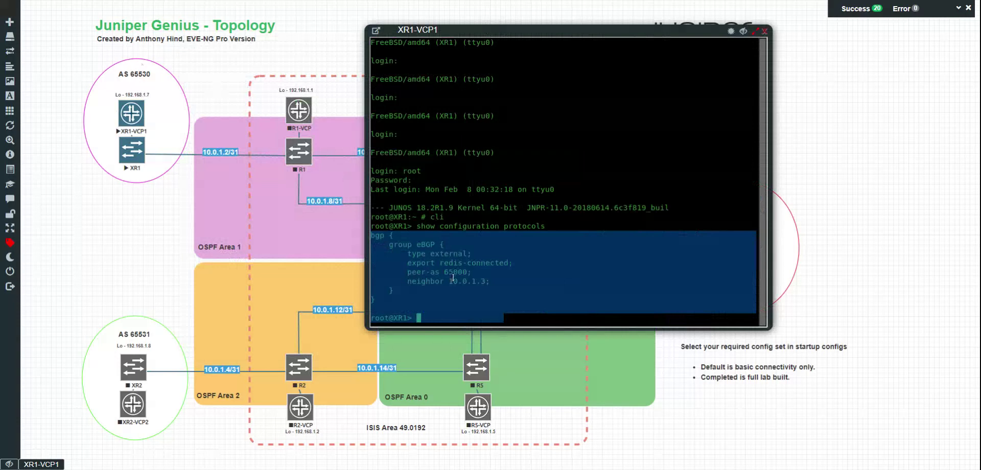
left_click_drag(445, 272, 489, 281)
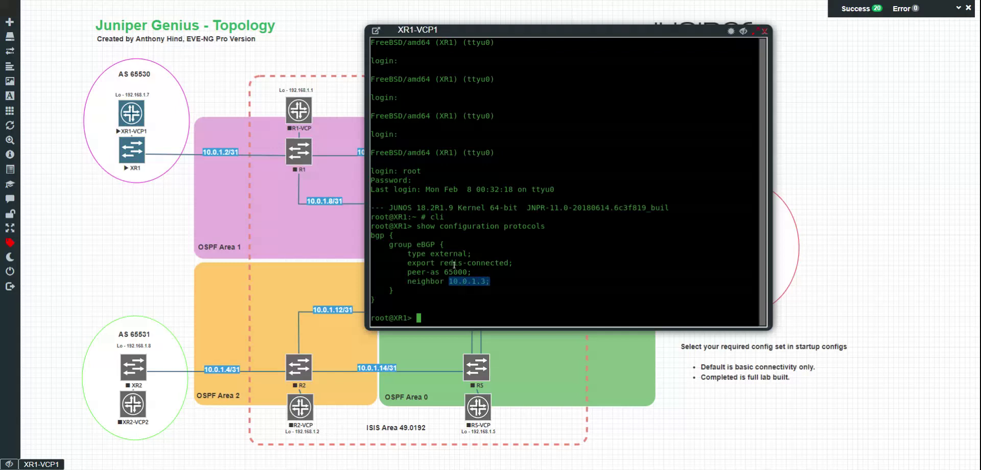
Show XR1's full configuration through to its end and examine the policy-options, BGP protocol and autonomous-system lines
type("show configuration")
key("Return")
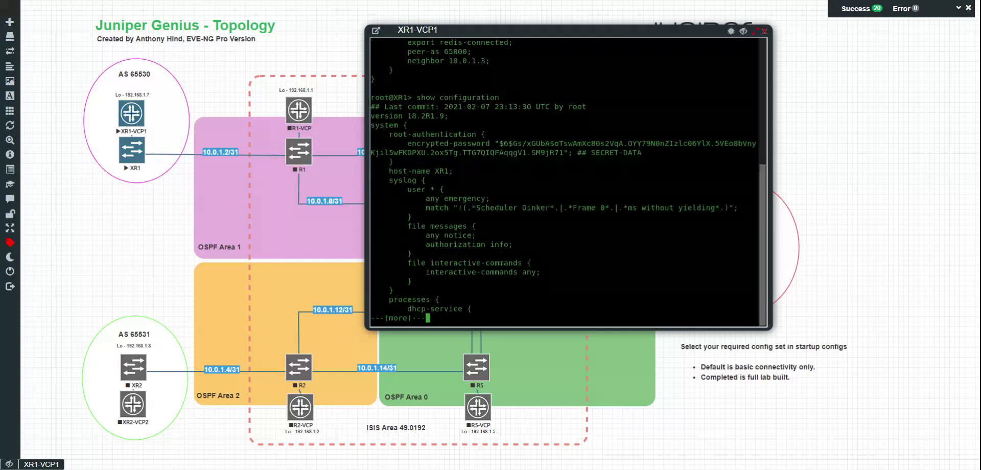
key("space")
key("space")
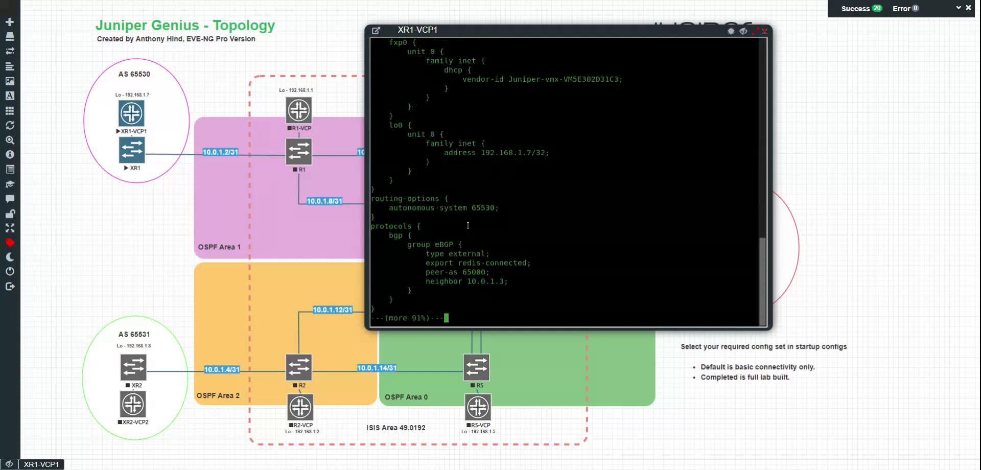
key("space")
left_click_drag(372, 252, 546, 306)
left_click_drag(443, 228, 386, 160)
left_click(502, 143)
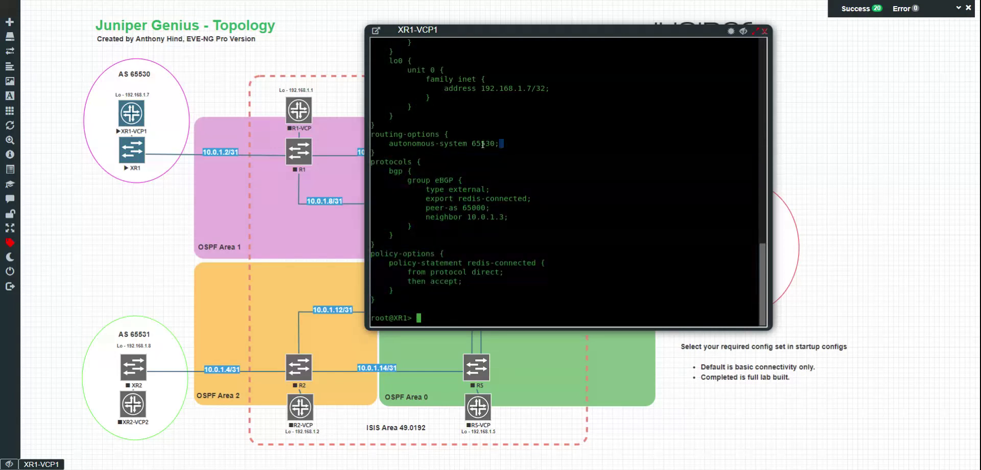
Examine the ge-0/0/1 interface addressing in XR1's configuration output and close the XR1-VCP1 console
scroll(479, 145, "up", 3)
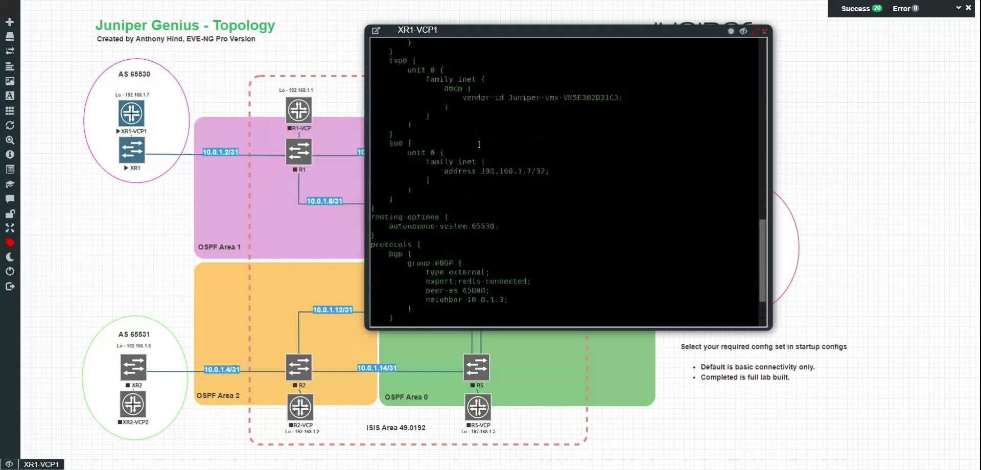
left_click_drag(502, 200, 569, 160)
scroll(396, 146, "up", 4)
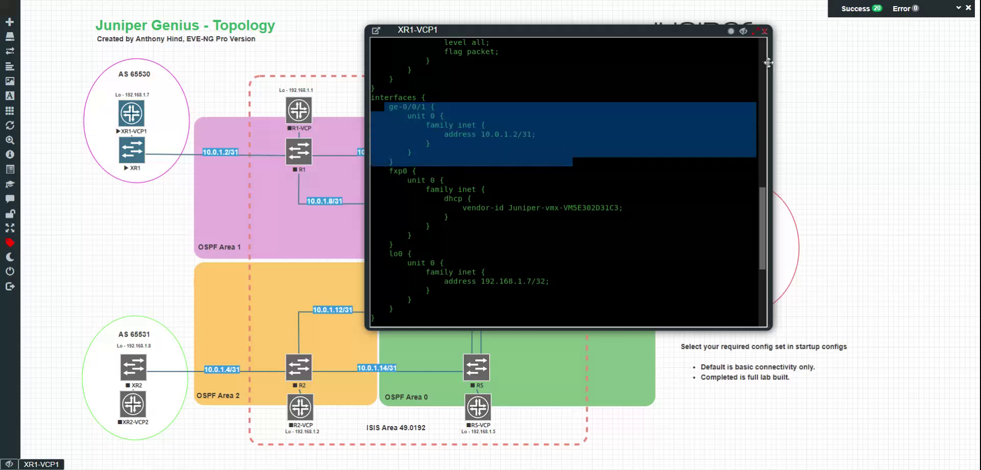
left_click(765, 32)
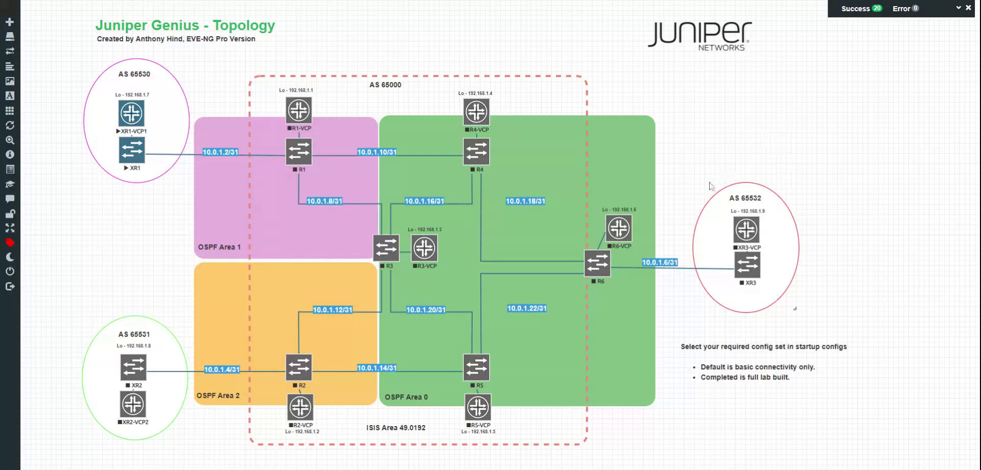
Open the R1-VCP node's edit settings, check its RAM allocation, and close them without changes
right_click(297, 109)
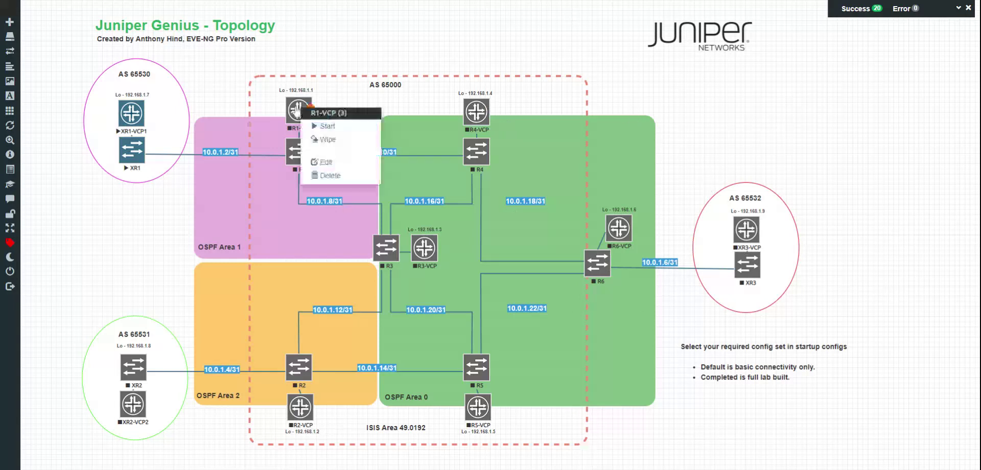
left_click(331, 162)
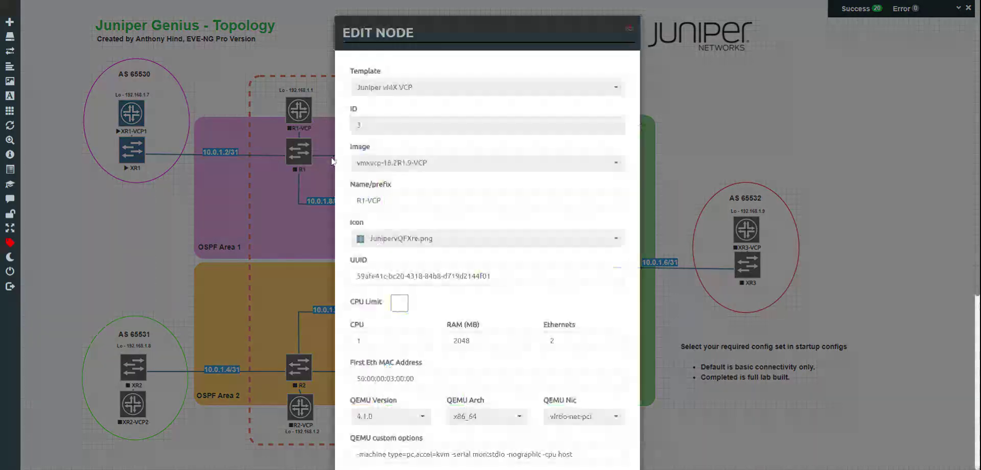
scroll(498, 225, "down", 2)
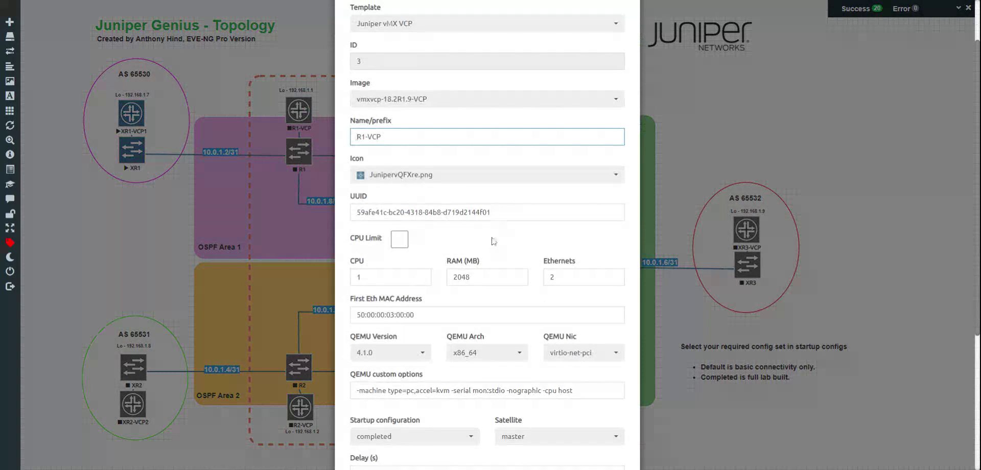
left_click_drag(470, 277, 447, 283)
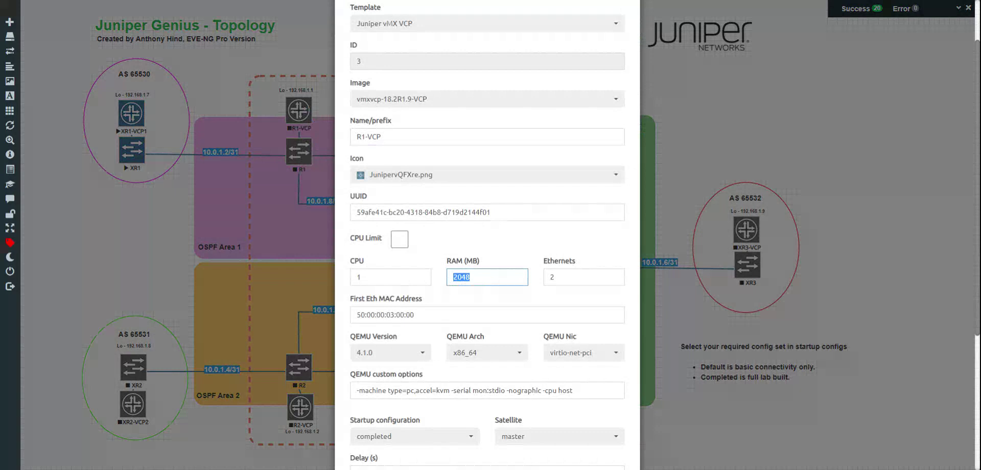
scroll(577, 140, "up", 2)
left_click(629, 30)
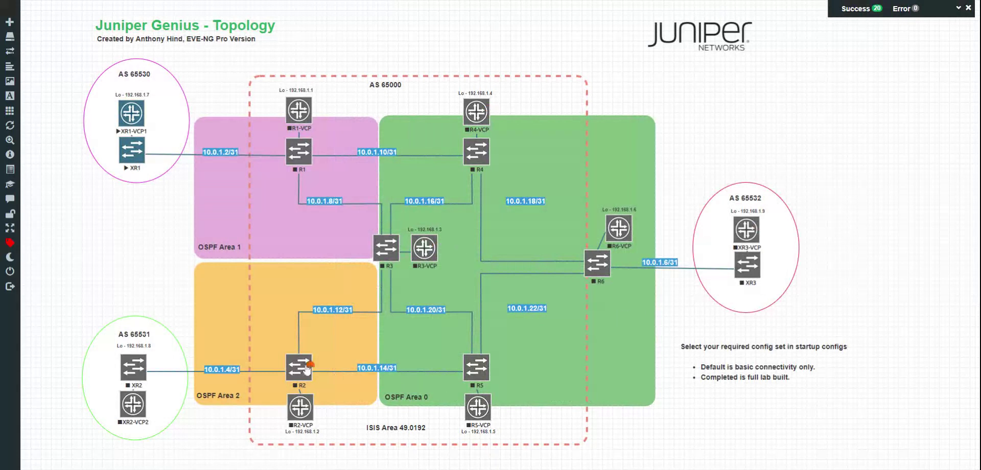
Open the R5 node's edit settings, check its RAM allocation, and close them without changes
right_click(484, 377)
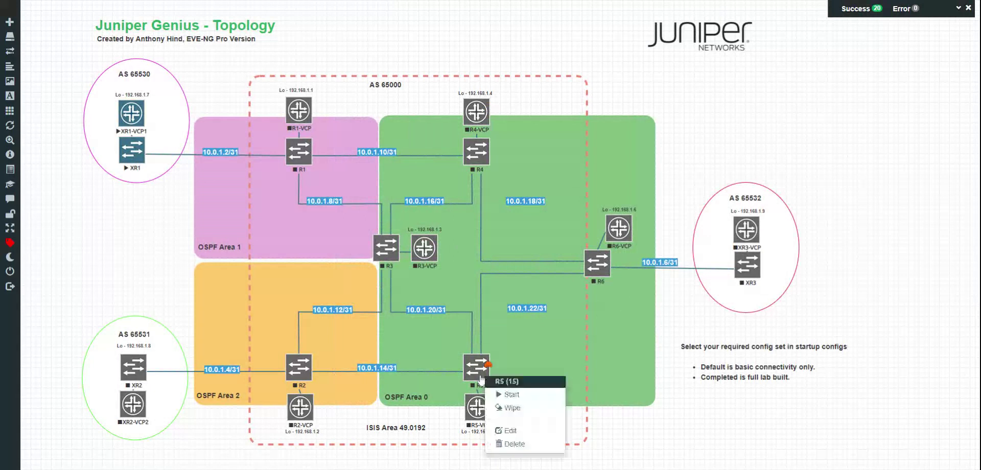
left_click(509, 431)
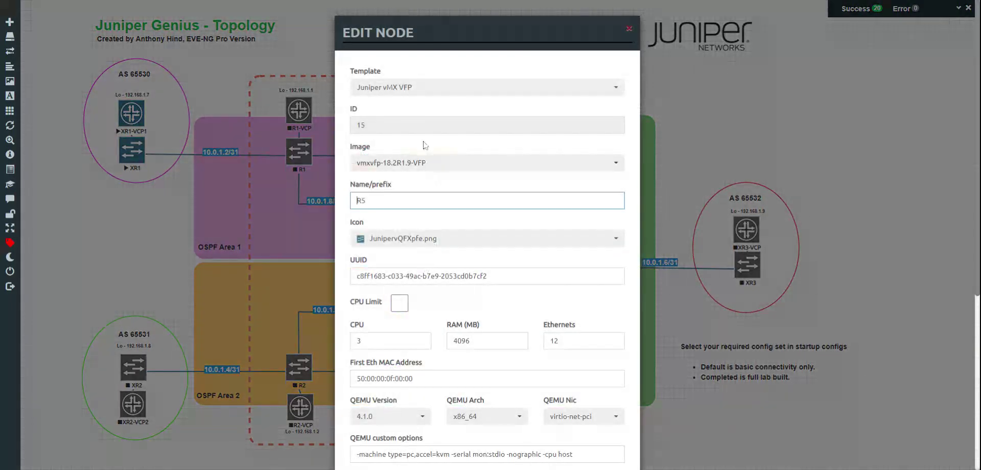
scroll(424, 163, "down", 1)
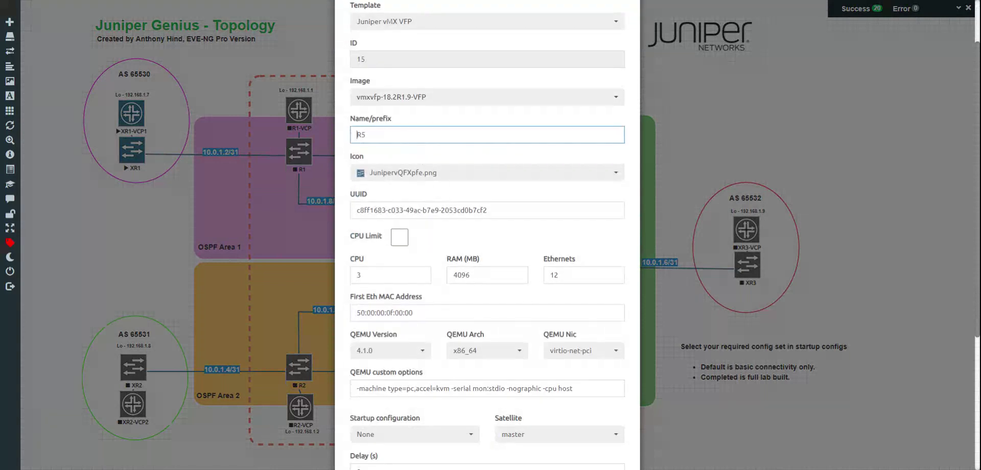
double_click(469, 275)
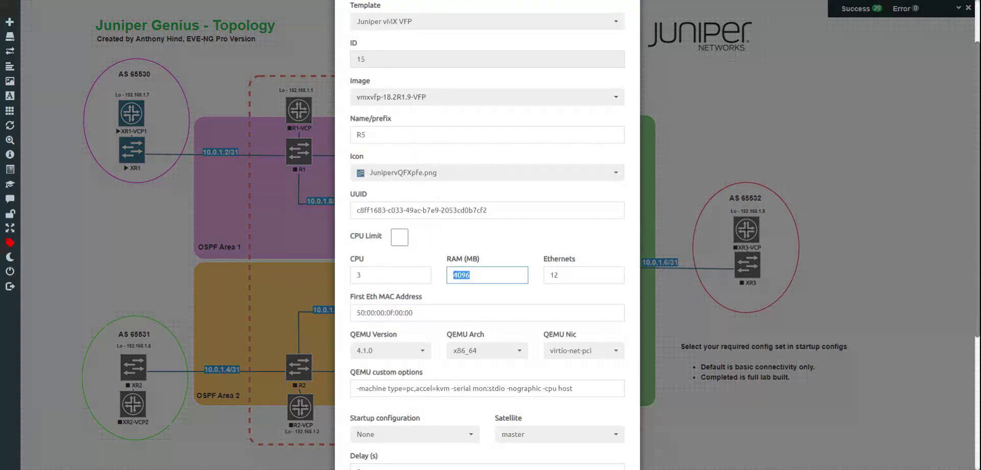
scroll(631, 29, "up", 1)
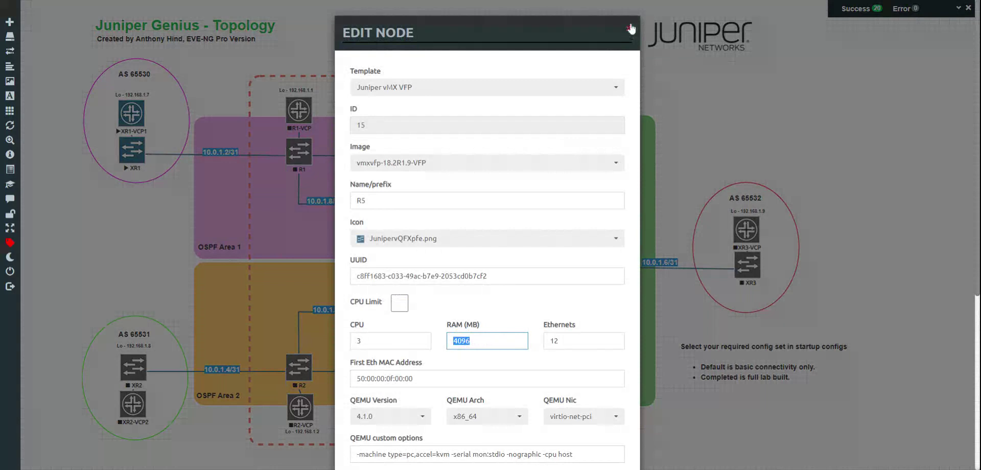
left_click(632, 30)
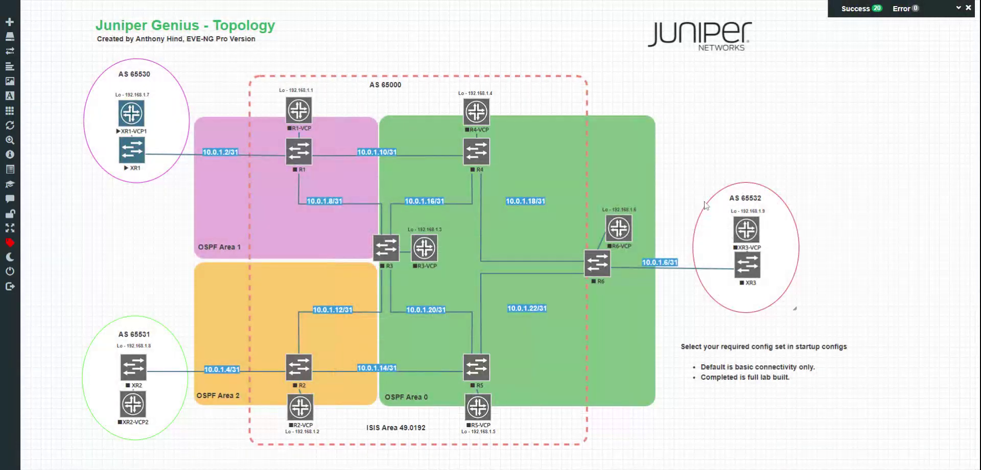